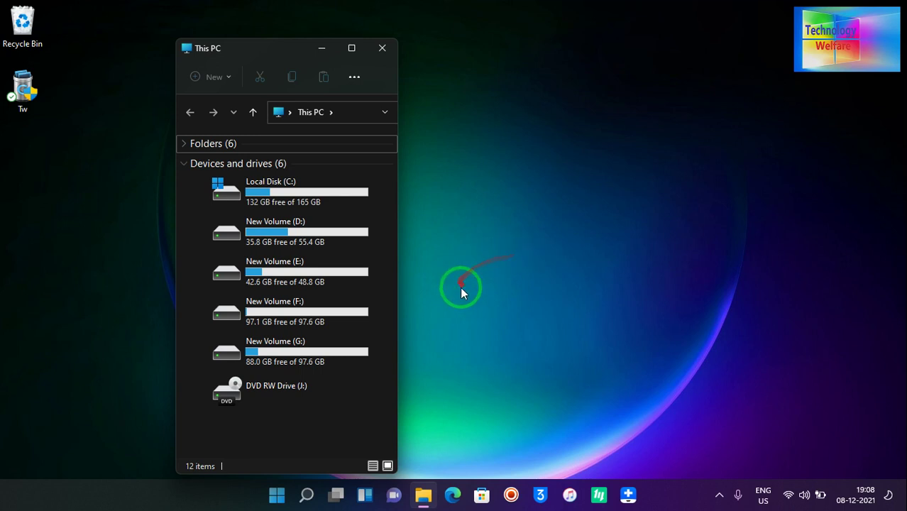
- Close and reopen This PC so USB Drive (H:) and USB Drive (I:) are listed
click(382, 47)
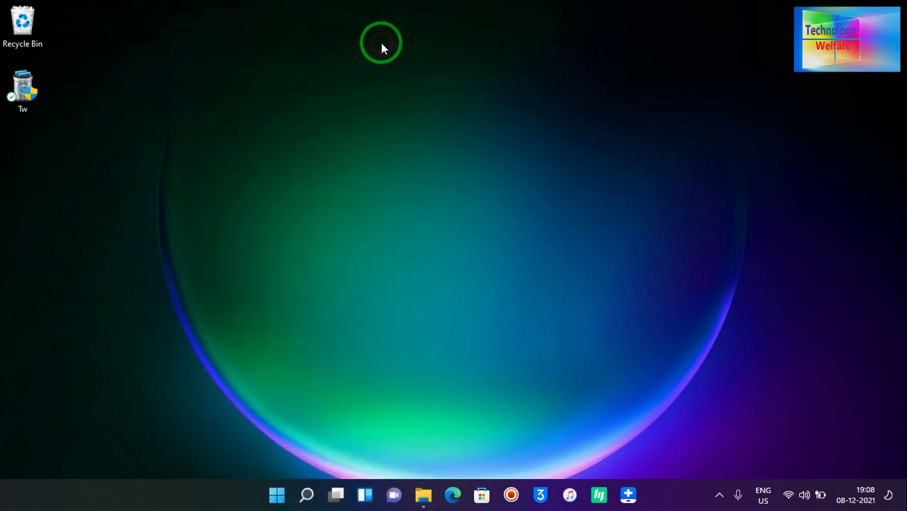
key(super+e)
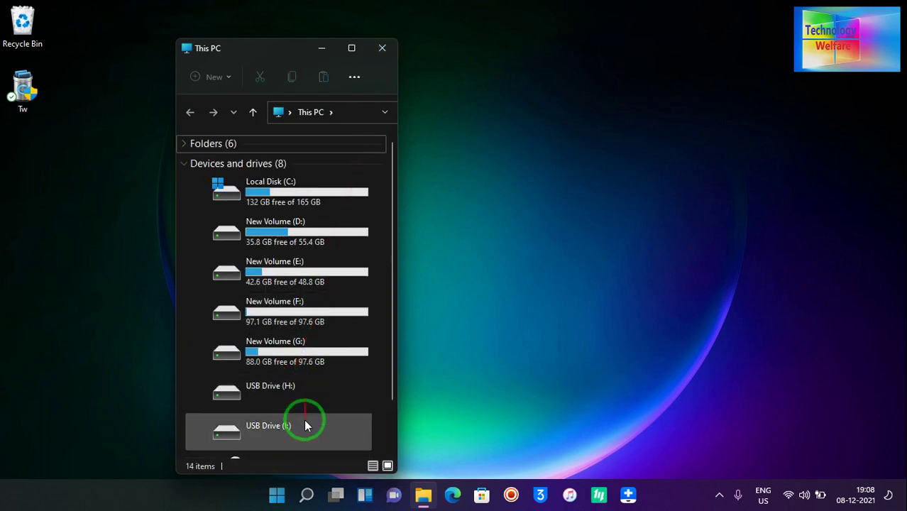
- Try formatting USB Drive (I:), dismiss the write-protected error, and close the Format dialog
click(295, 426)
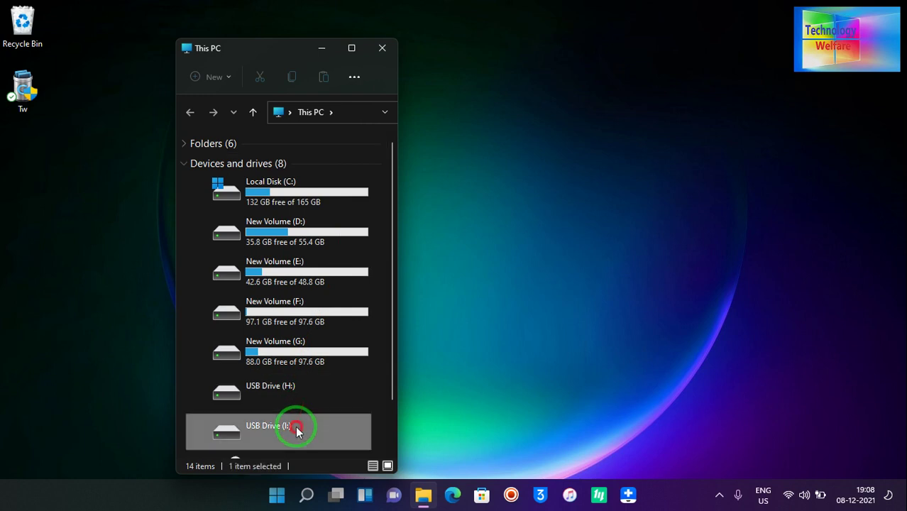
right_click(295, 426)
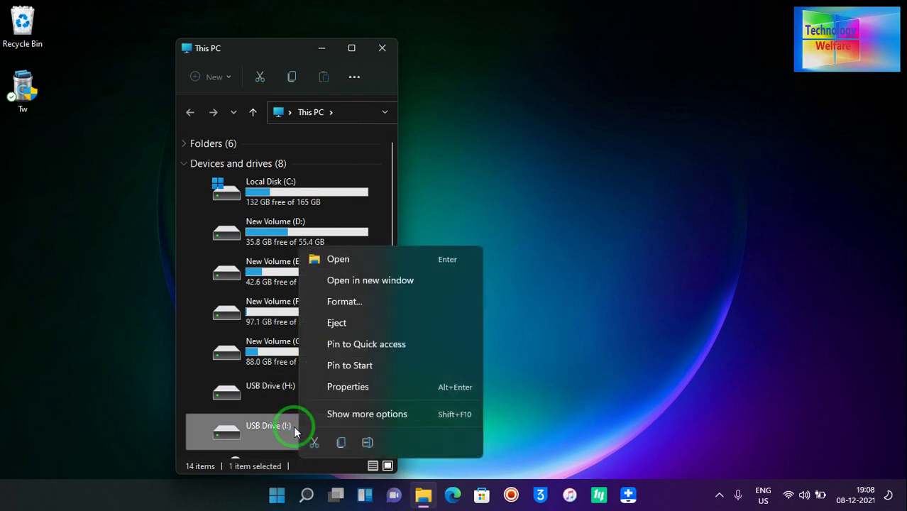
click(378, 301)
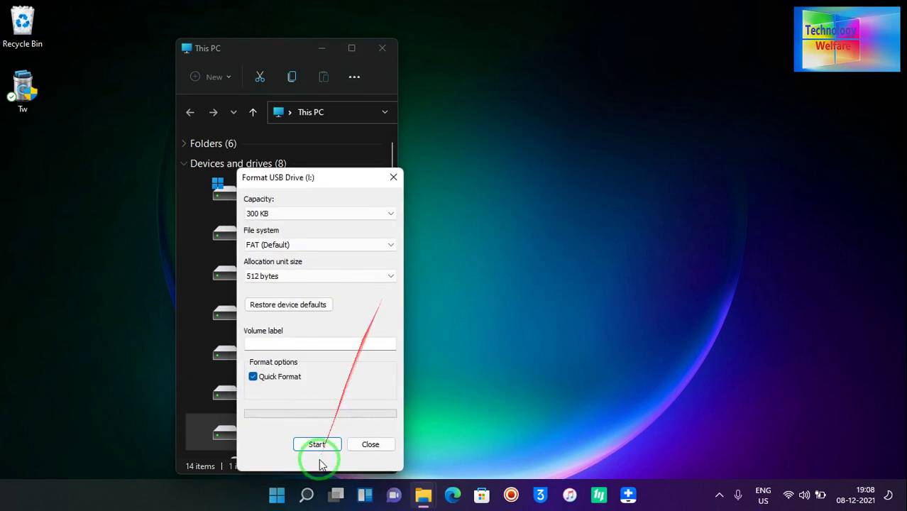
click(317, 447)
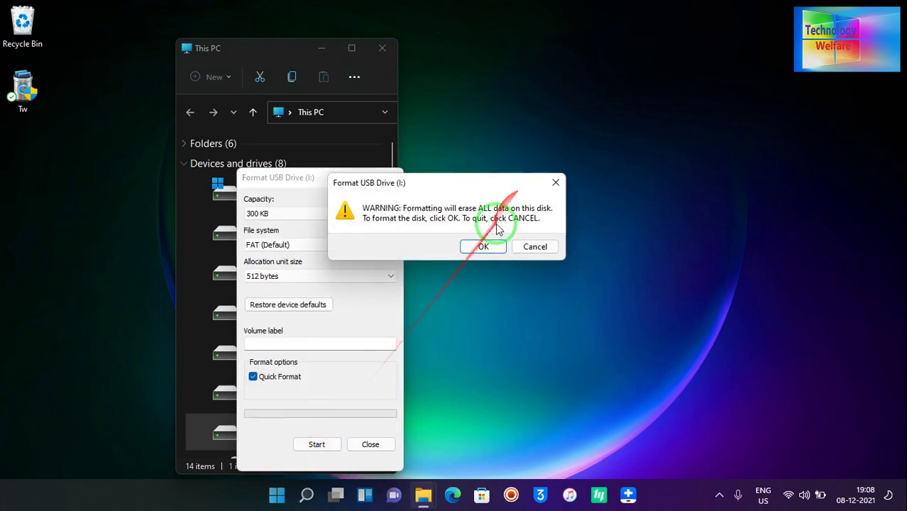
click(485, 245)
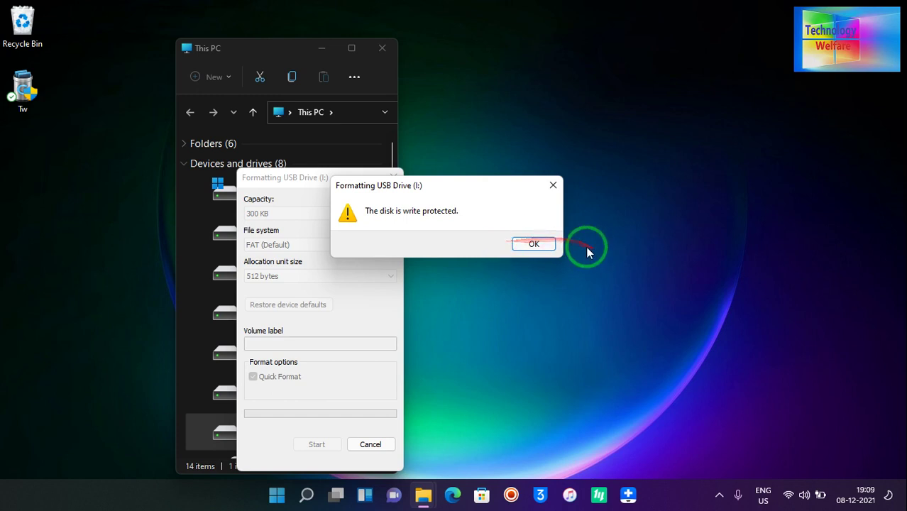
click(539, 242)
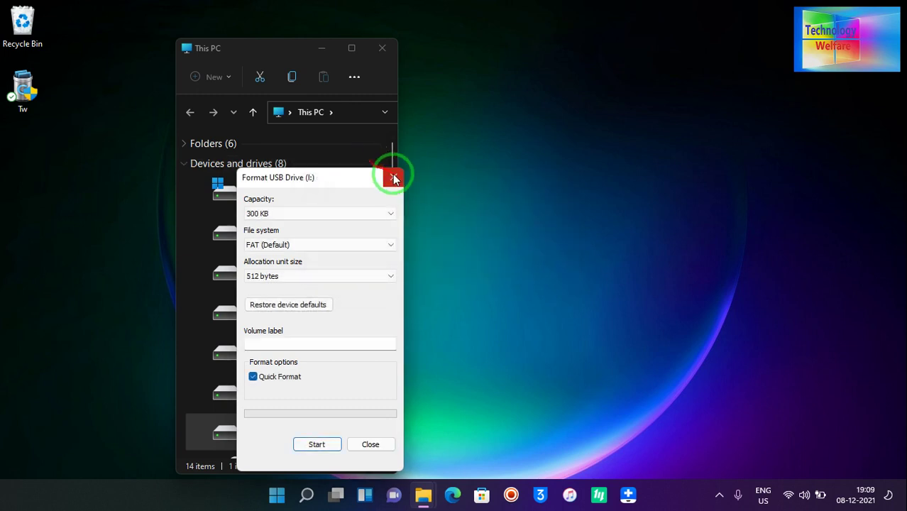
click(394, 176)
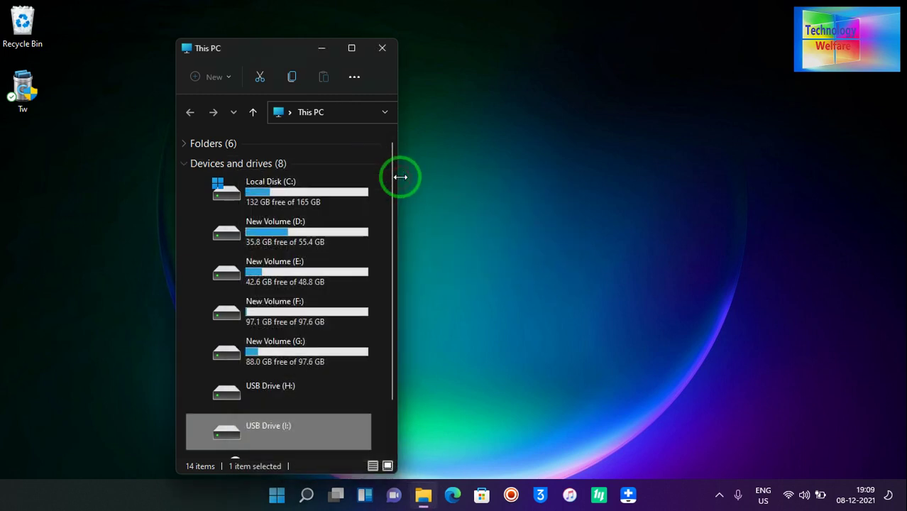
- Browse New Volume (G:) > New folder > Boot and activation 2016 and run rufus-3.4
click(309, 359)
double_click(308, 358)
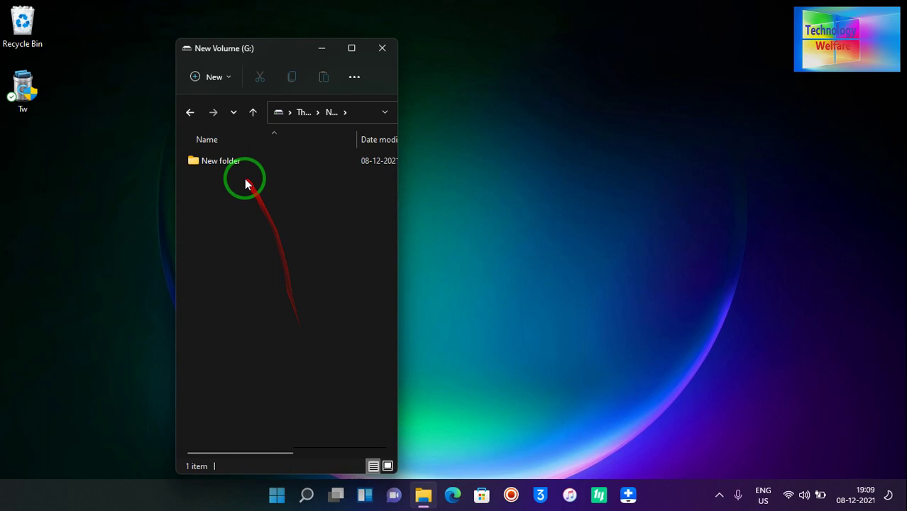
double_click(225, 164)
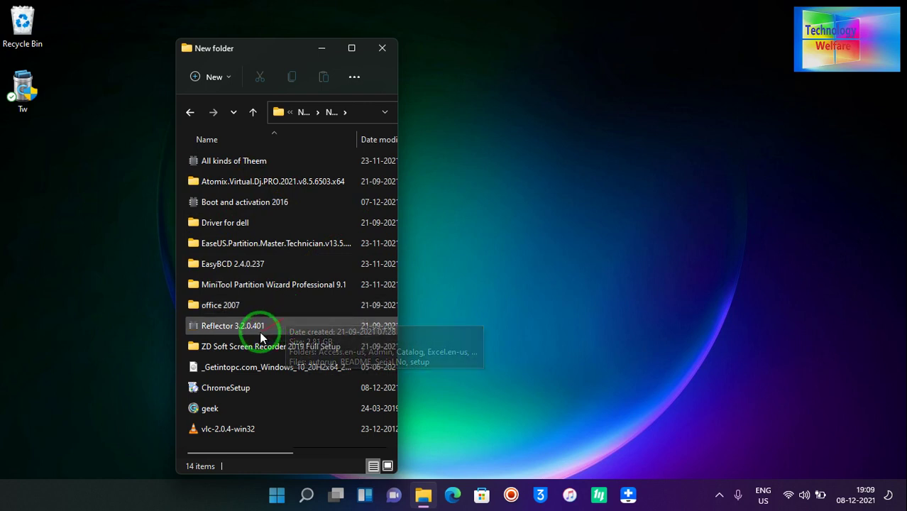
double_click(286, 202)
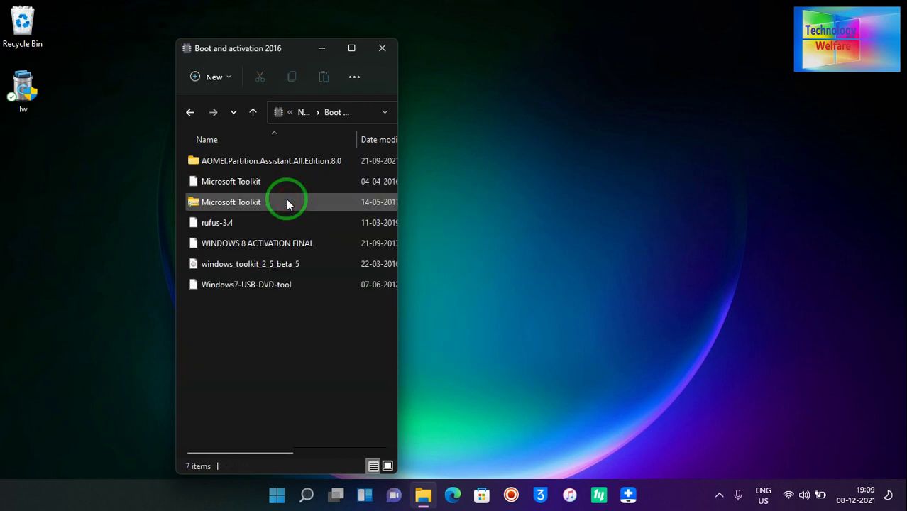
double_click(238, 223)
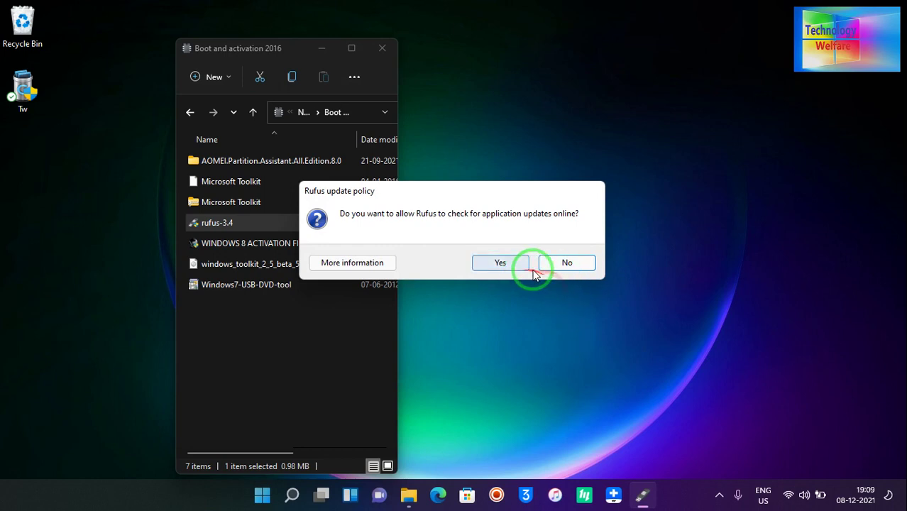
- Decline Rufus's online update checks and start choosing a boot image with SELECT
click(558, 270)
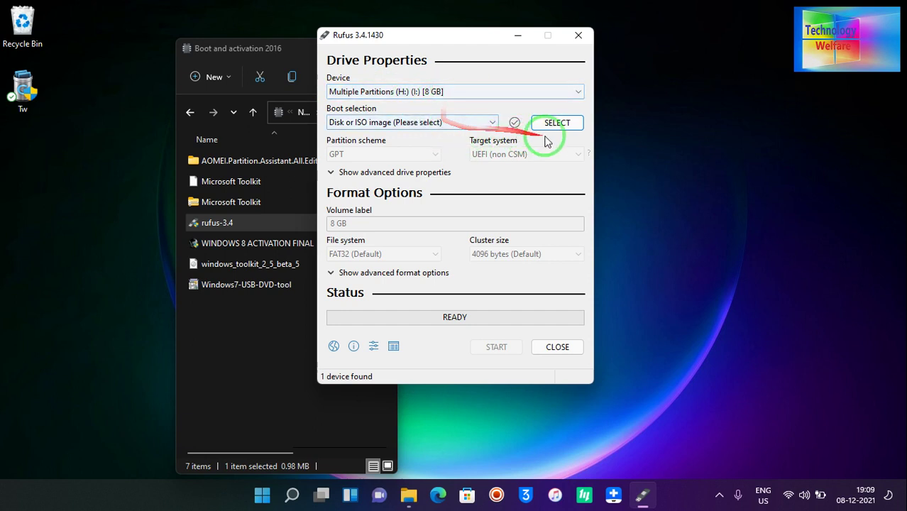
click(564, 124)
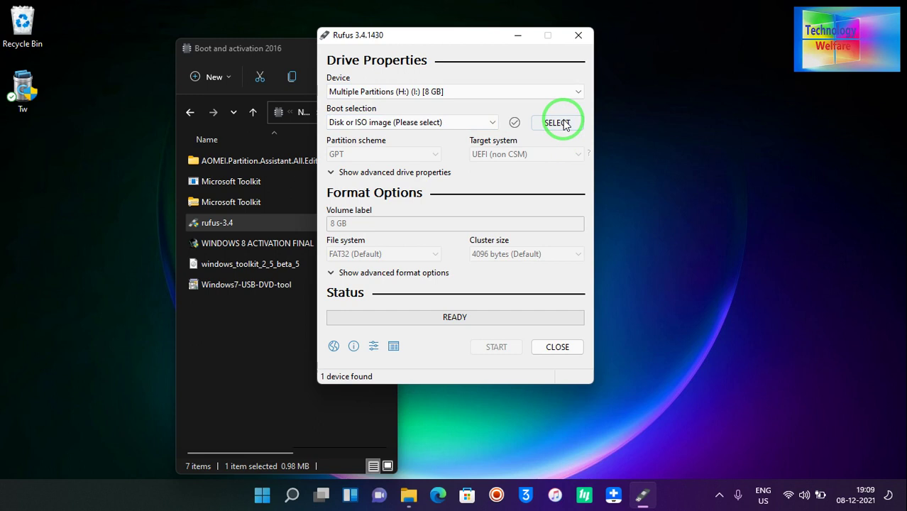
click(564, 124)
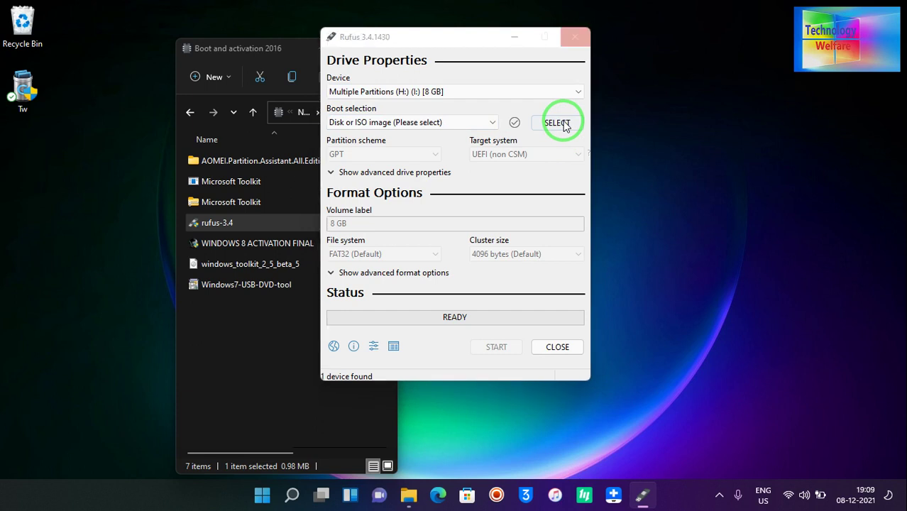
- Load the Windows 10 ISO from New Volume (G:) > New folder as the boot image
click(564, 124)
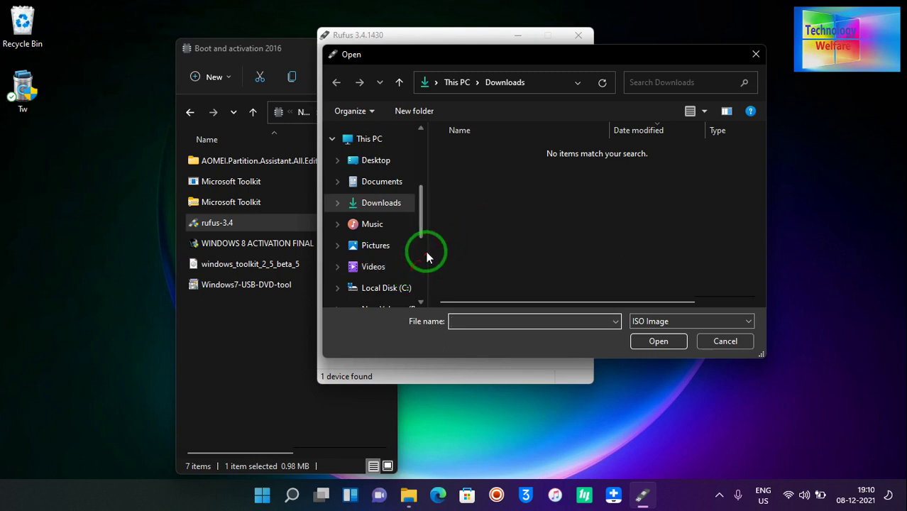
scroll(422, 255, down, 5)
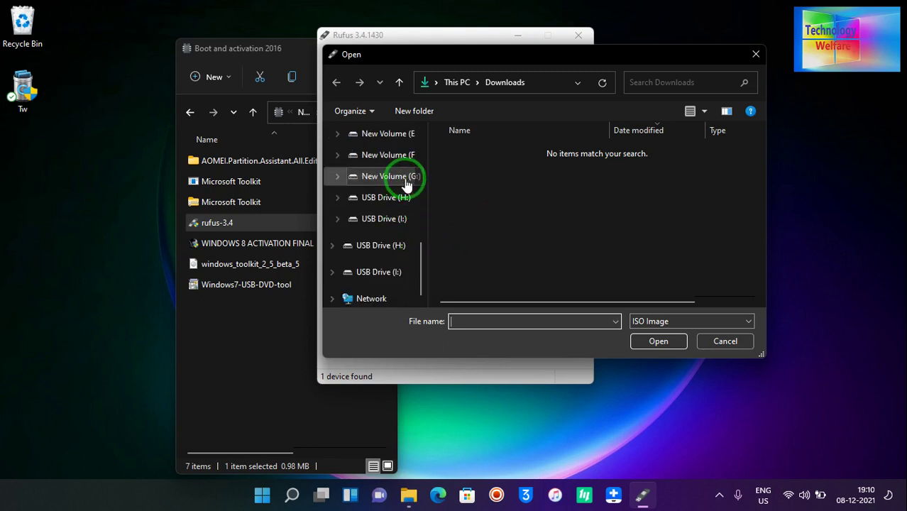
click(406, 183)
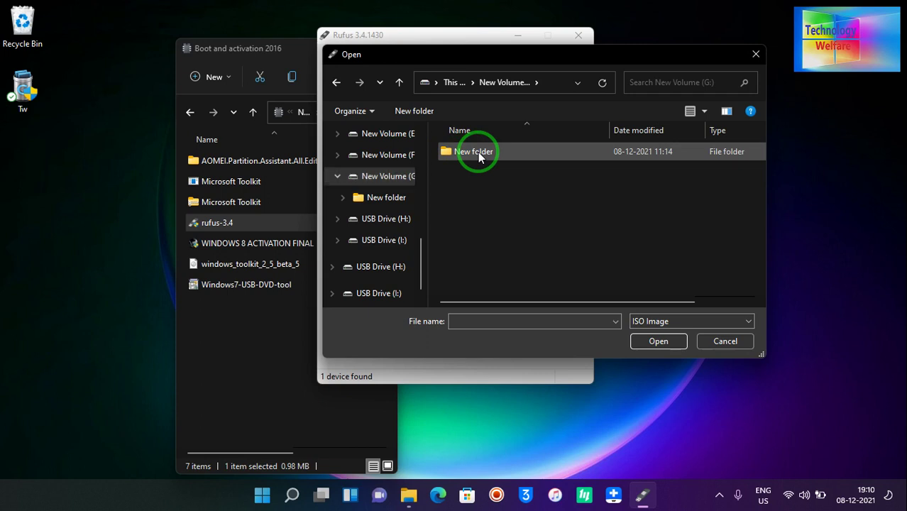
double_click(478, 152)
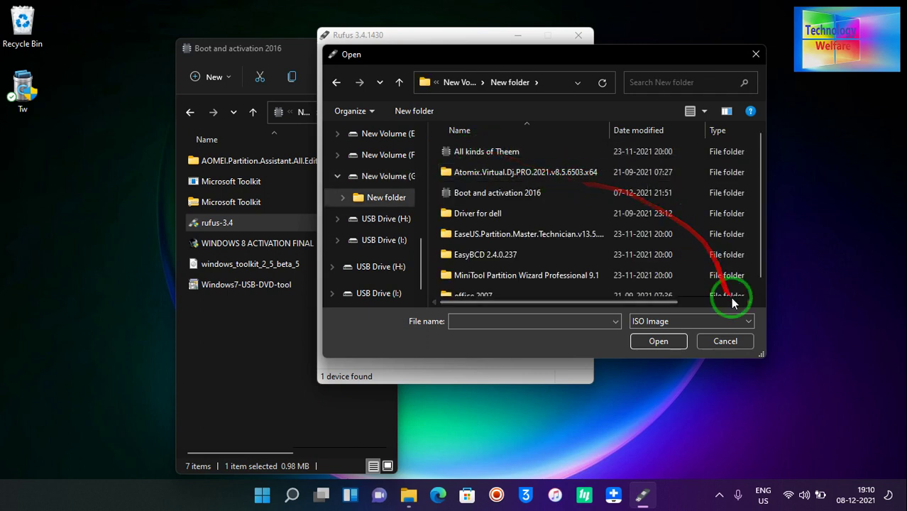
scroll(761, 284, down, 2)
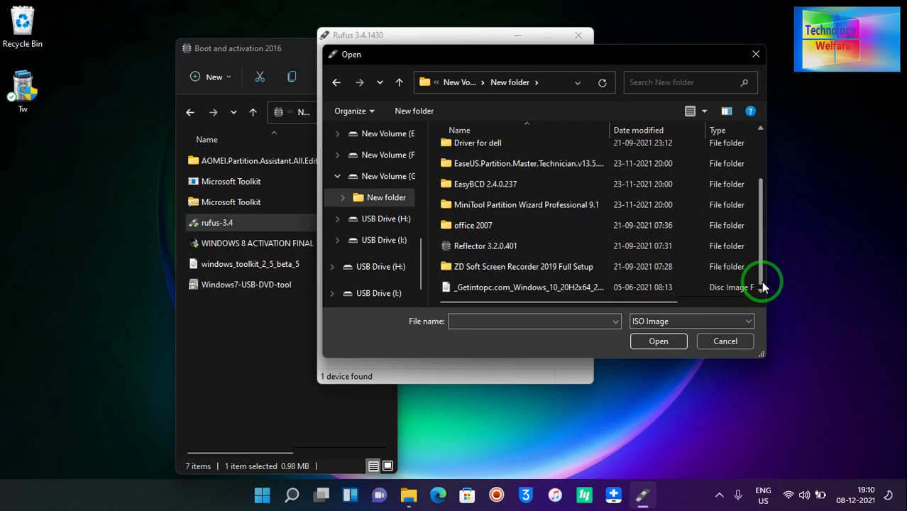
double_click(631, 287)
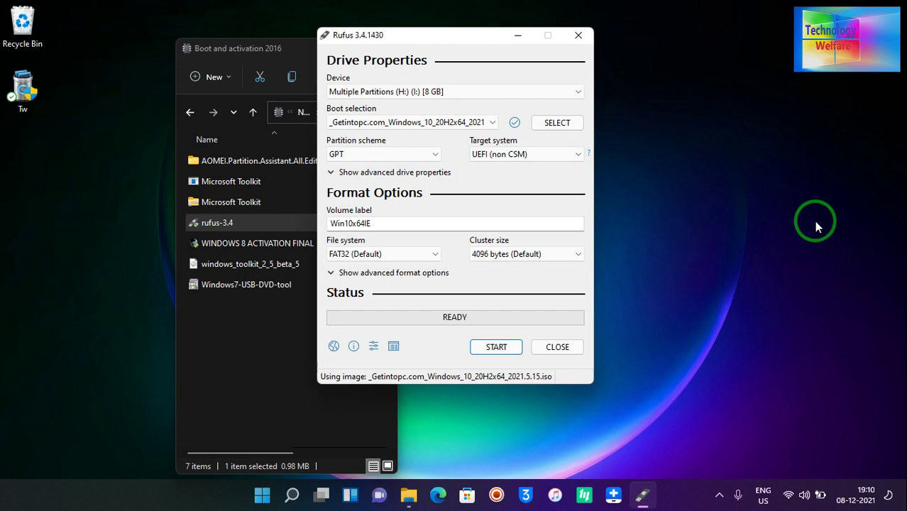
- Start the Rufus write, accepting the data destruction and multiple partitions warnings
drag(814, 221, 337, 474)
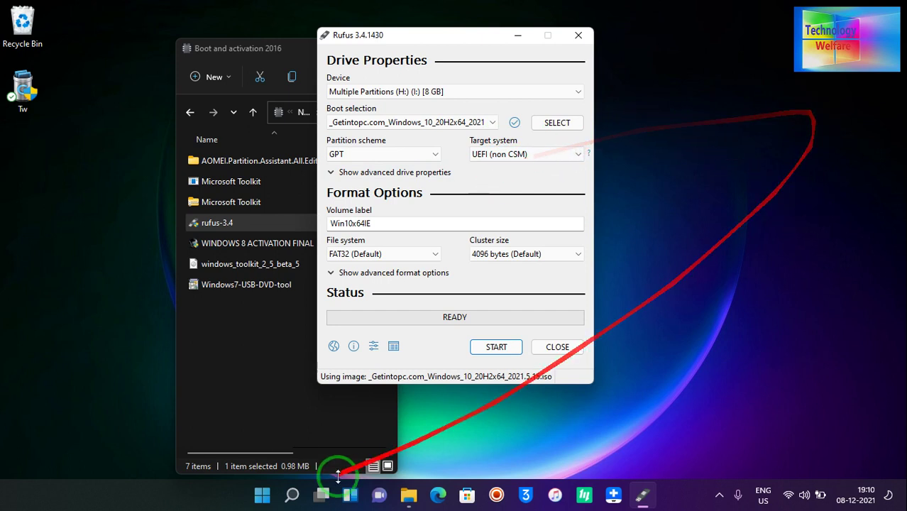
click(496, 347)
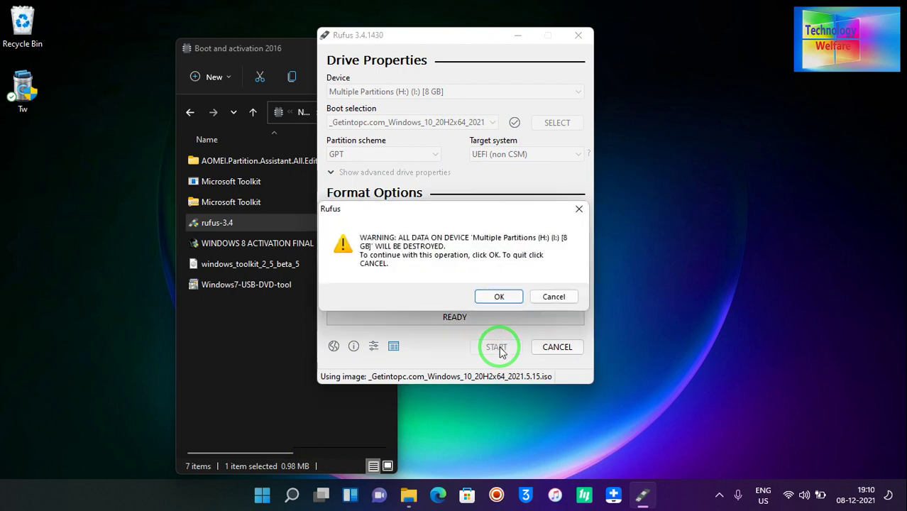
click(496, 298)
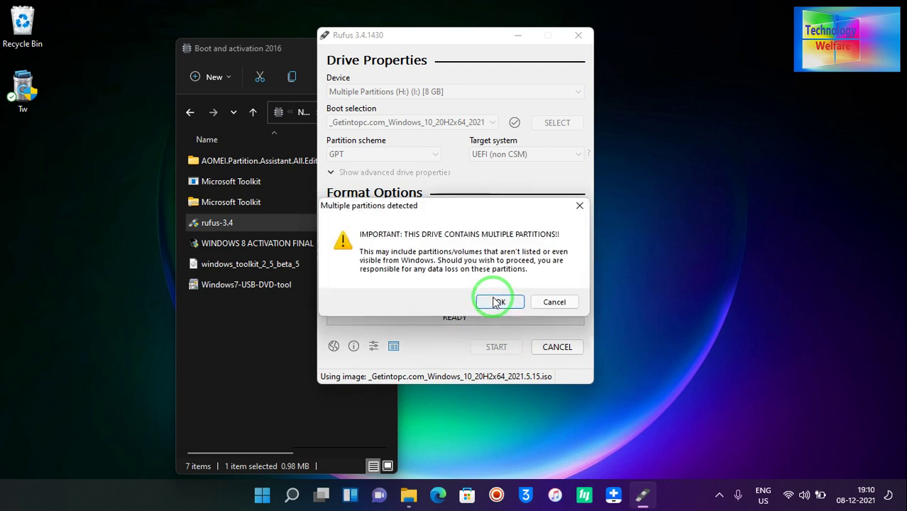
click(497, 301)
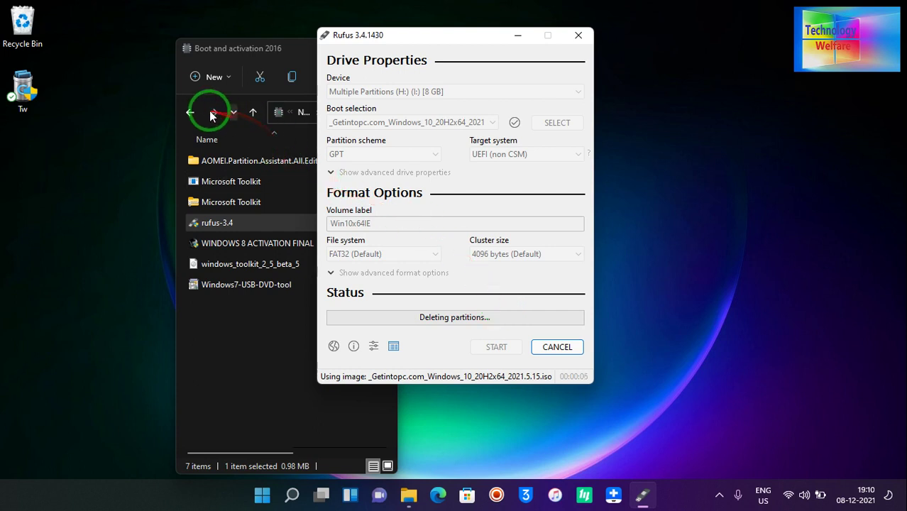
- Step Explorer back to the This PC drive list, then return to Rufus's progress
click(190, 112)
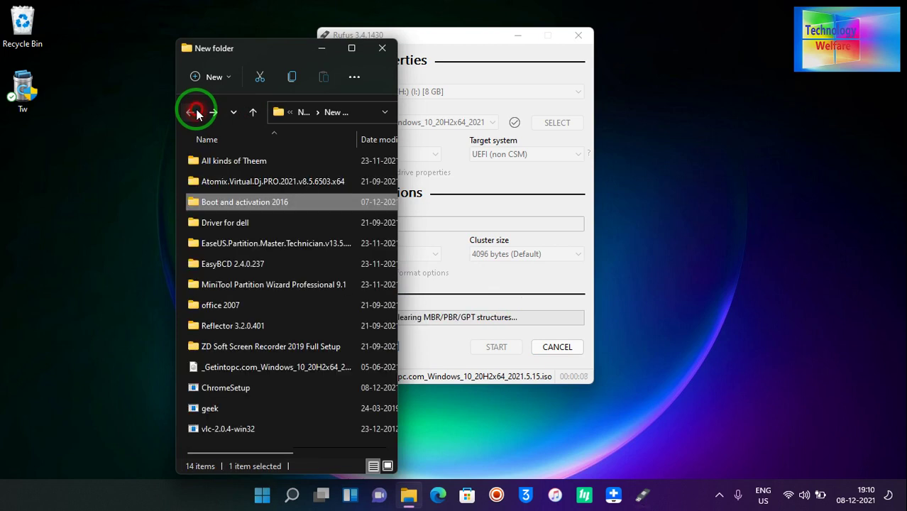
click(197, 115)
click(196, 119)
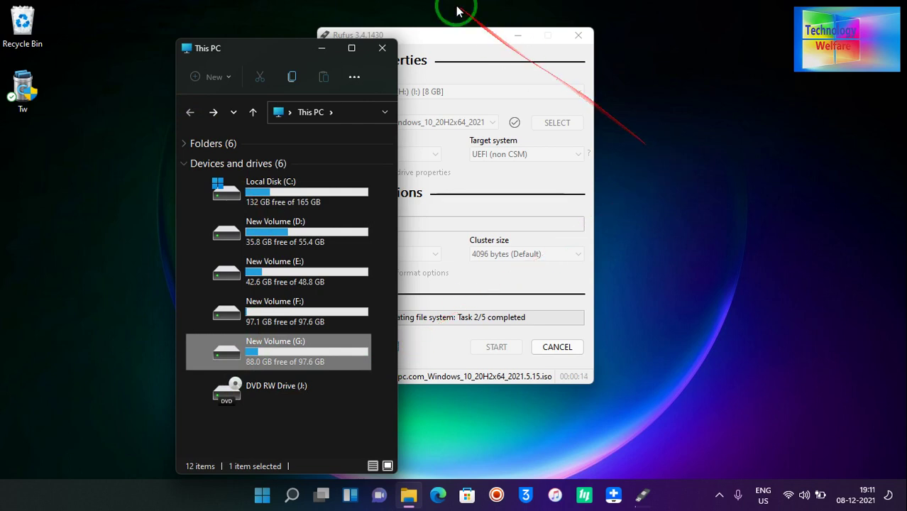
click(452, 32)
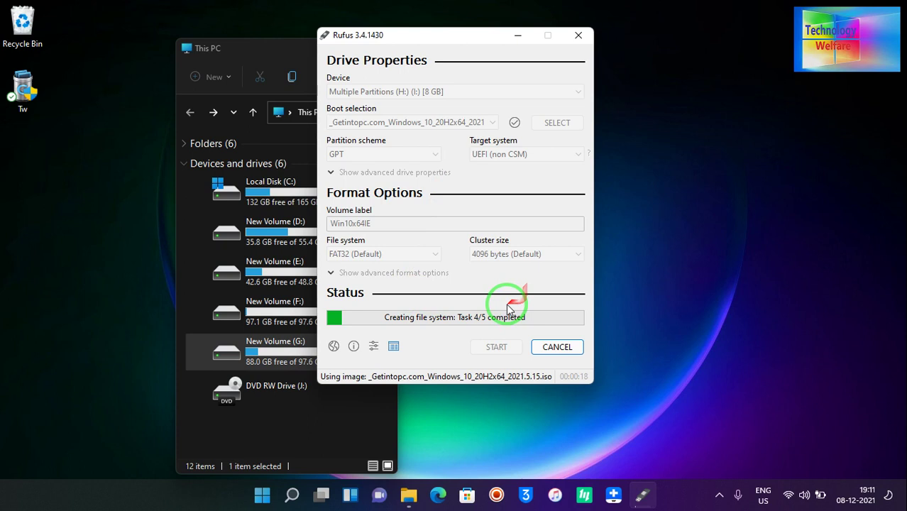
- Cancel the running Rufus write, dismiss the cancelled message, and close Rufus
click(557, 346)
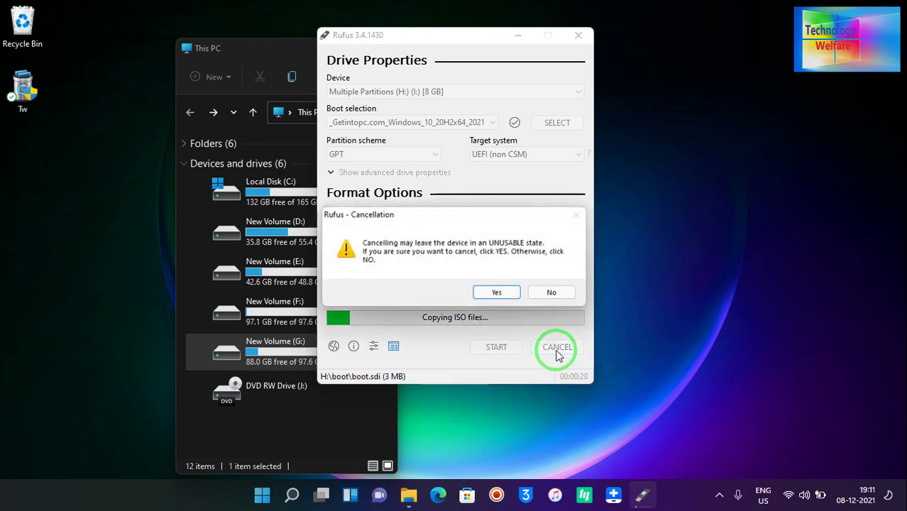
click(498, 293)
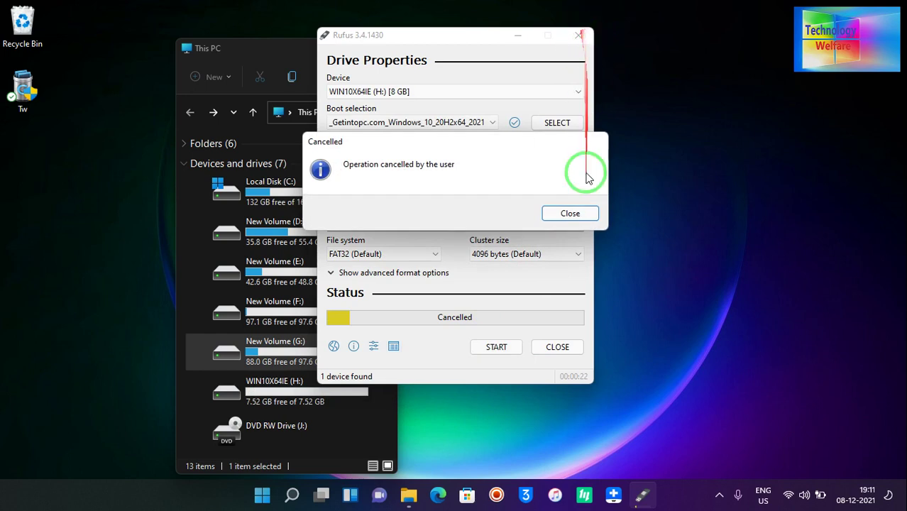
click(570, 212)
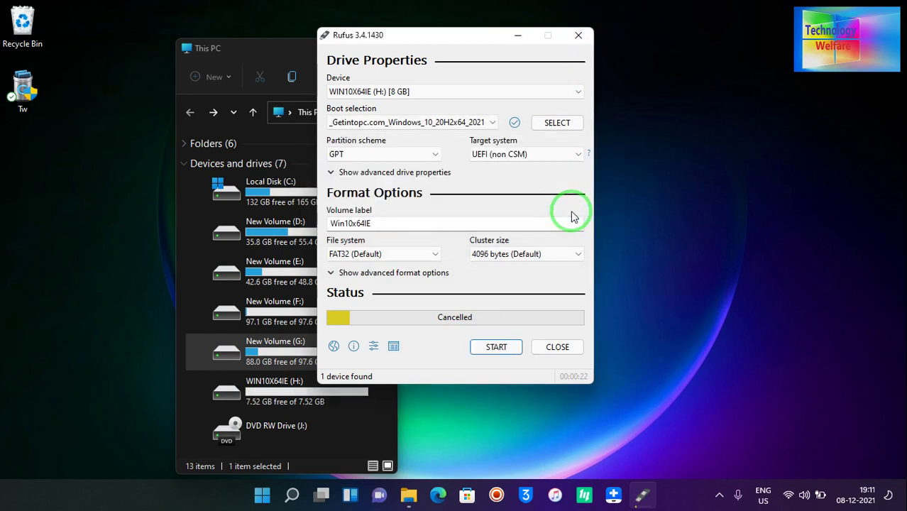
click(579, 35)
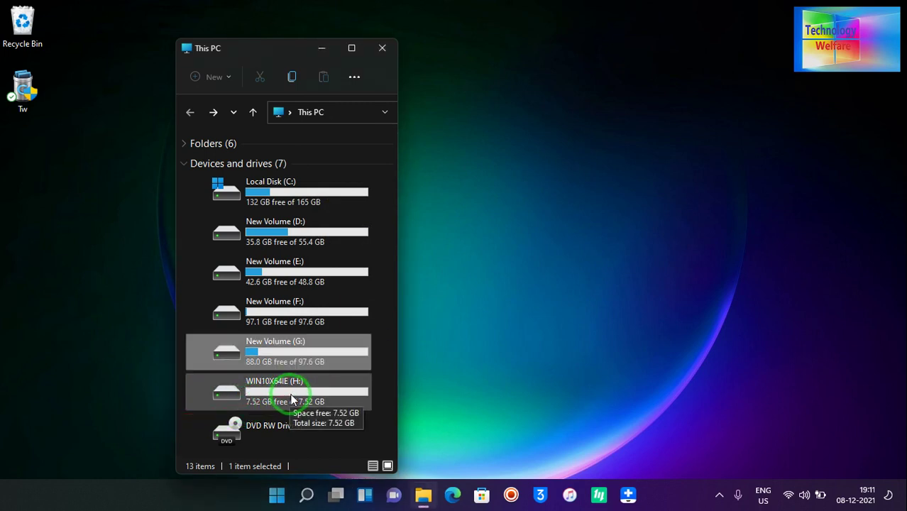
- Quick-format WIN10X64IE (H:) as FAT32 and close the Format dialog once complete
click(549, 369)
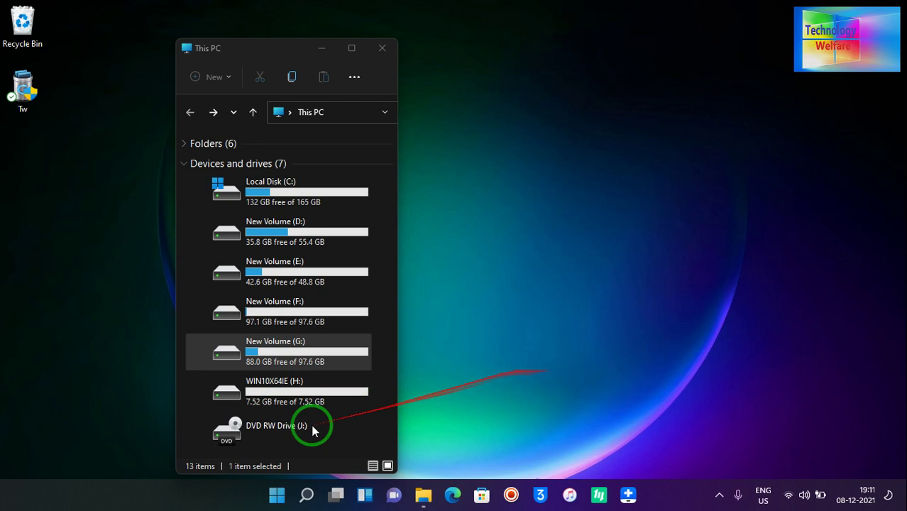
click(355, 393)
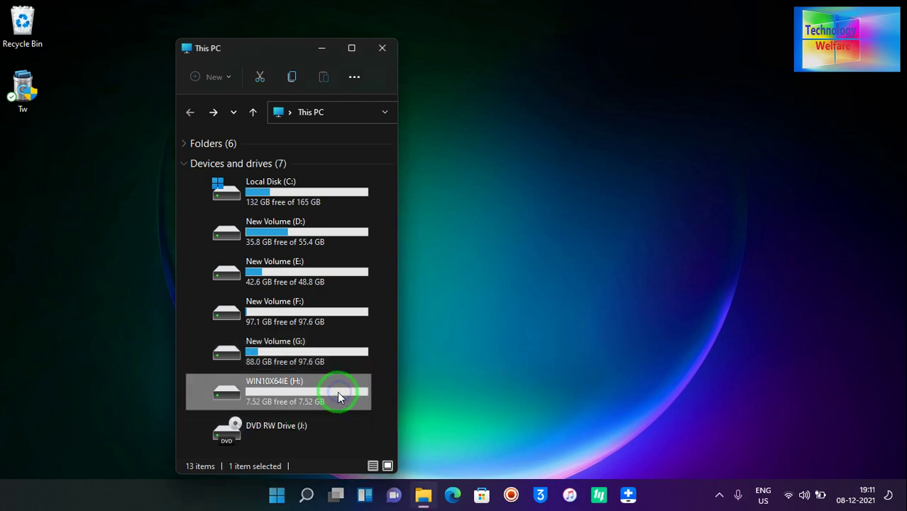
right_click(338, 391)
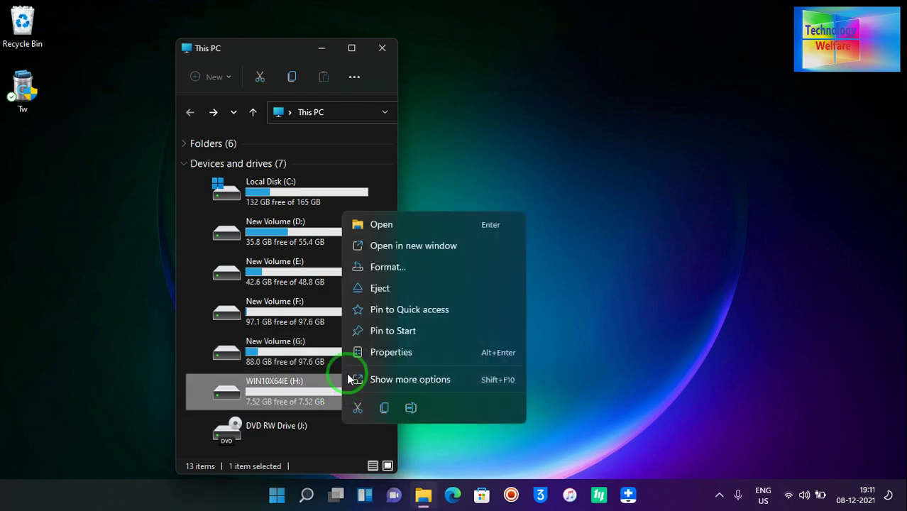
click(410, 265)
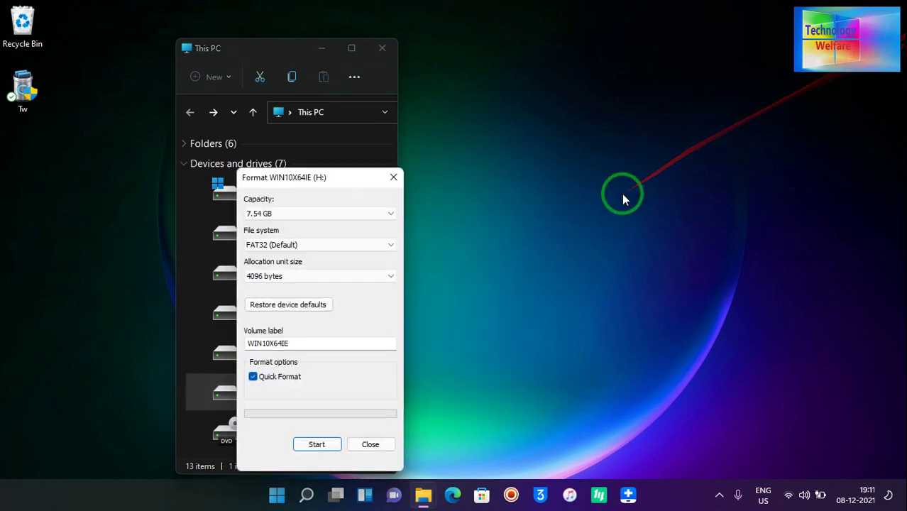
click(316, 445)
click(478, 246)
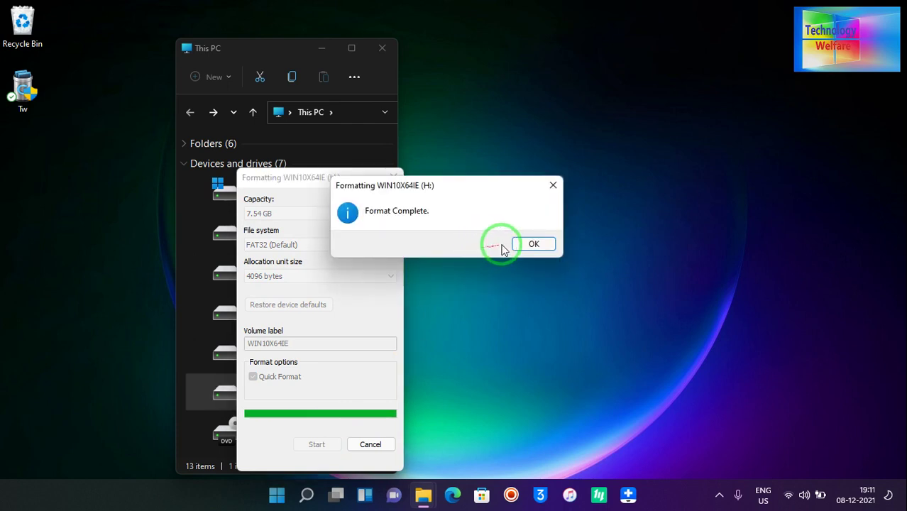
click(533, 245)
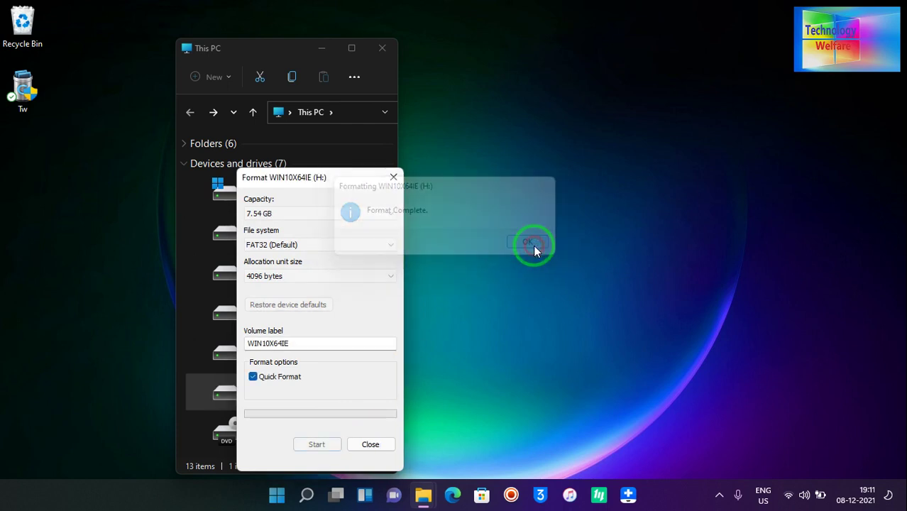
click(368, 444)
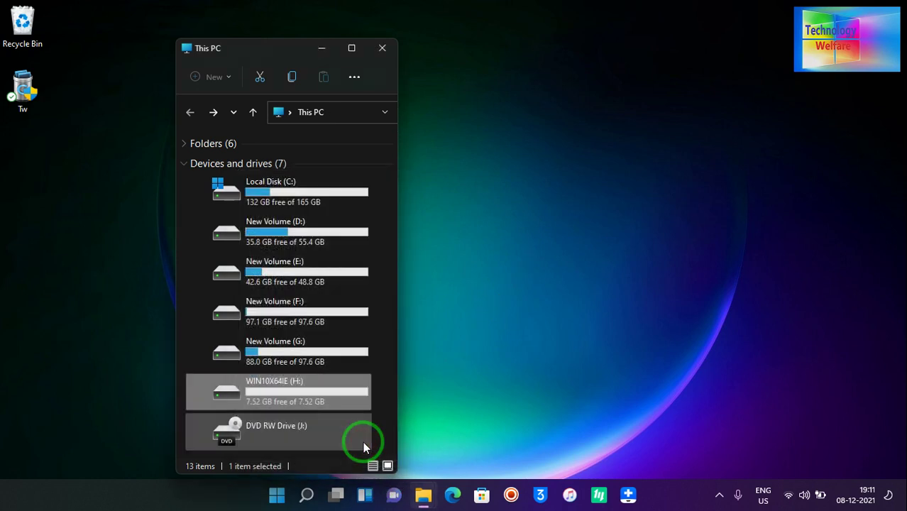
double_click(279, 387)
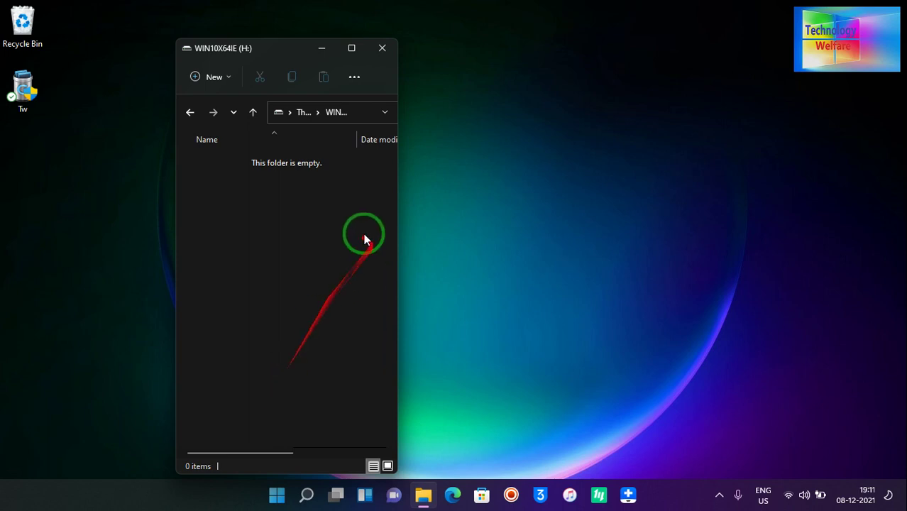
click(198, 120)
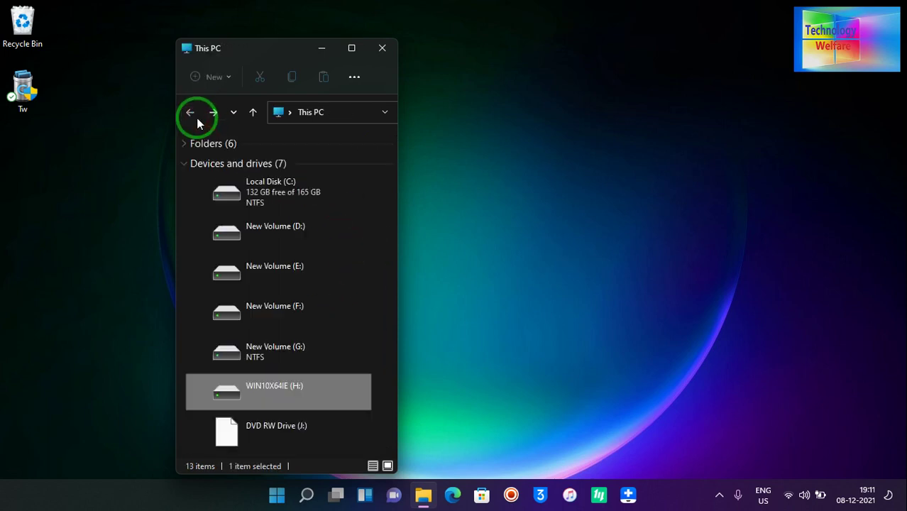